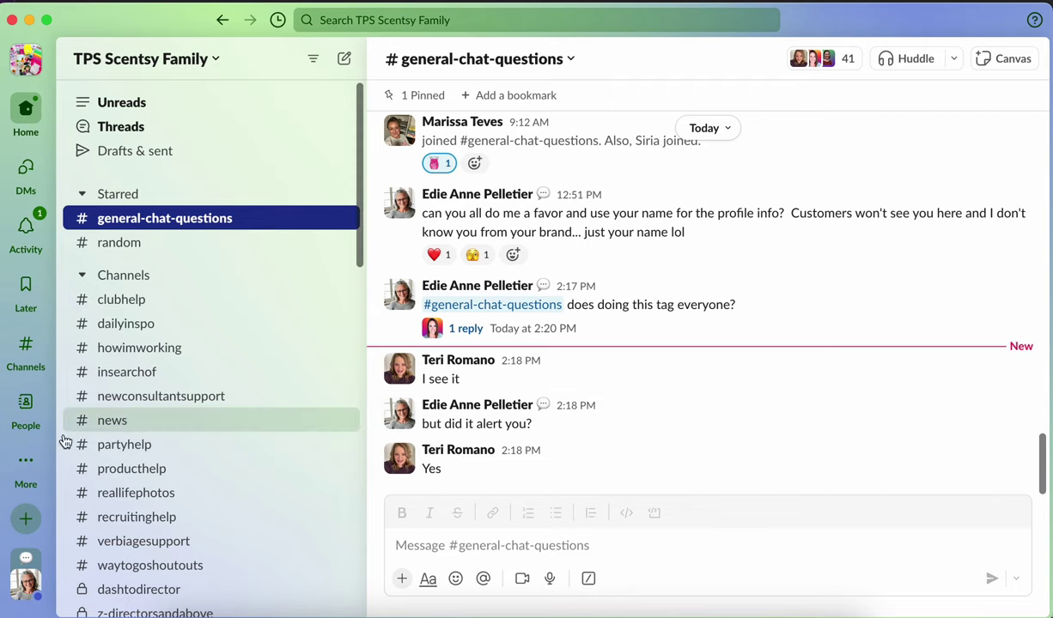
Open the notification preferences and examine the message, huddle, thread and keyword alert options down to the notification schedule.
left_click(25, 581)
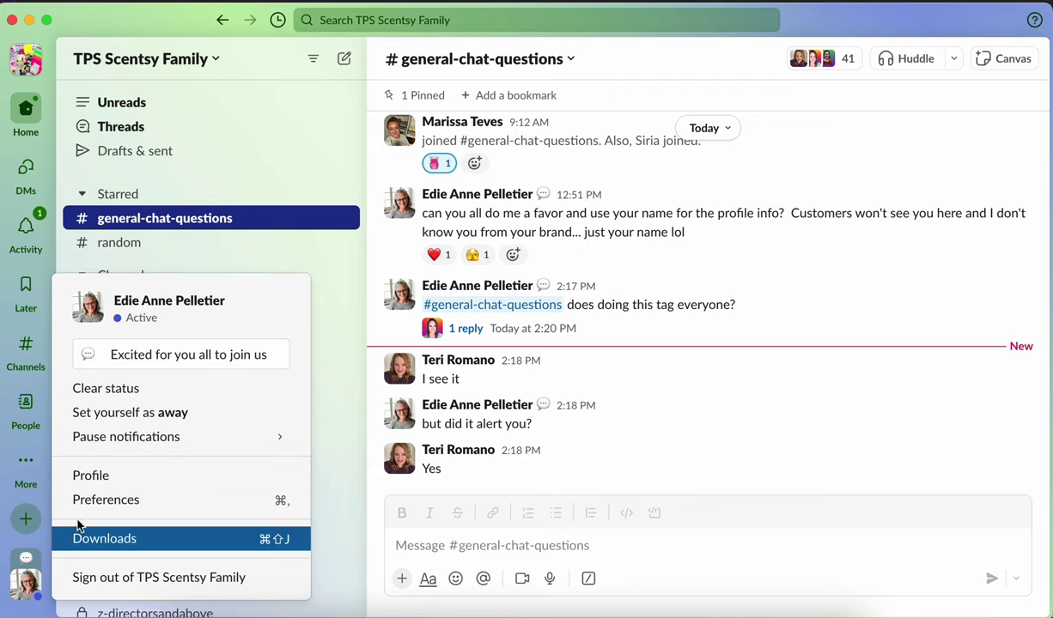
left_click(112, 496)
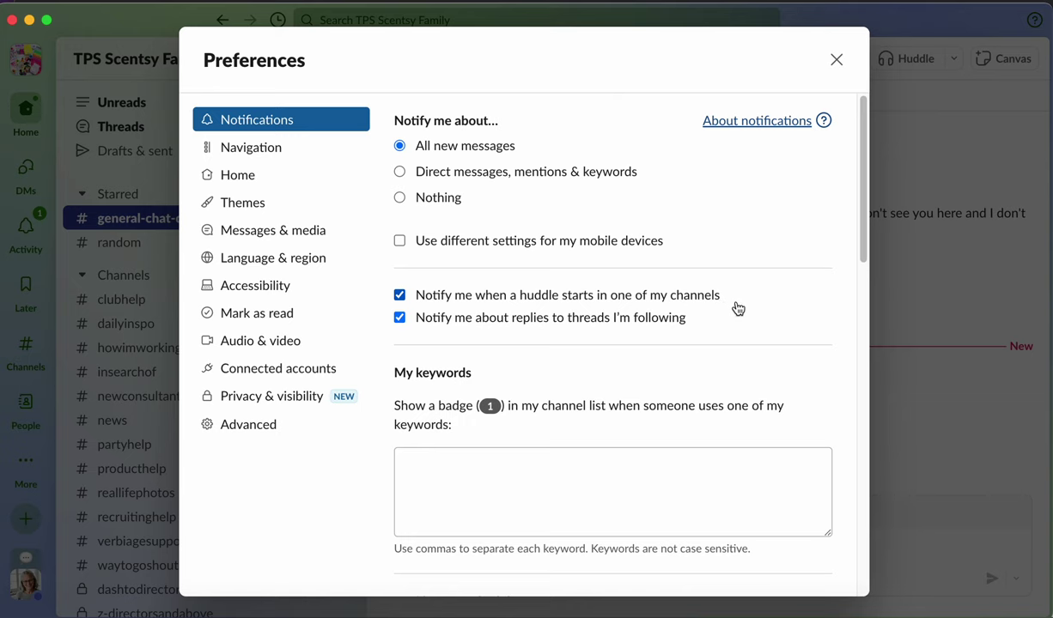
scroll(737, 308, "down", 2)
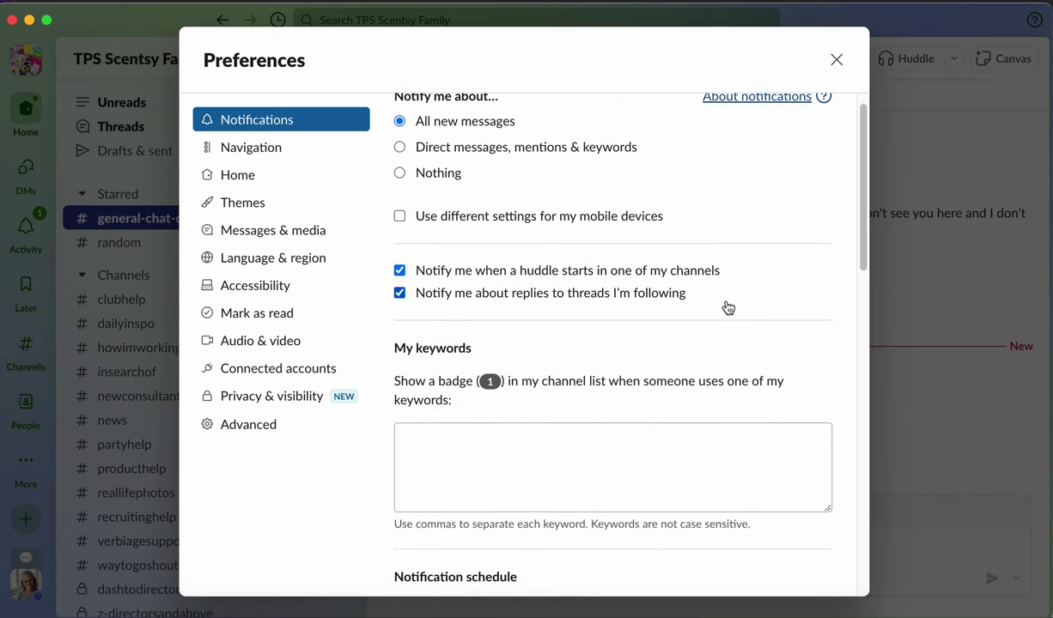
scroll(726, 307, "down", 1)
scroll(726, 306, "down", 1)
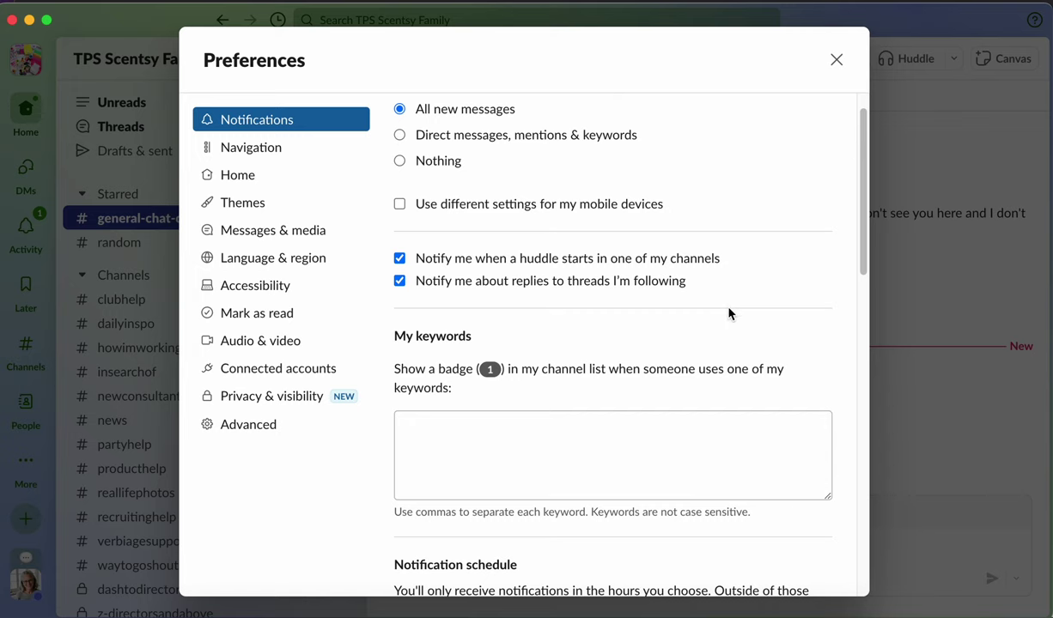
scroll(728, 312, "down", 4)
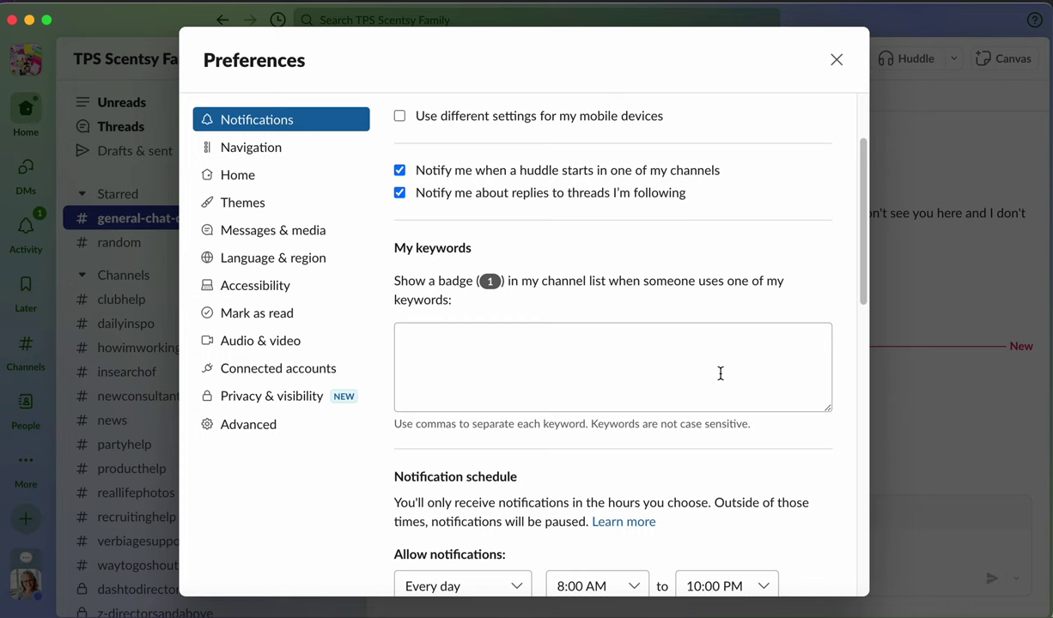
scroll(735, 372, "down", 8)
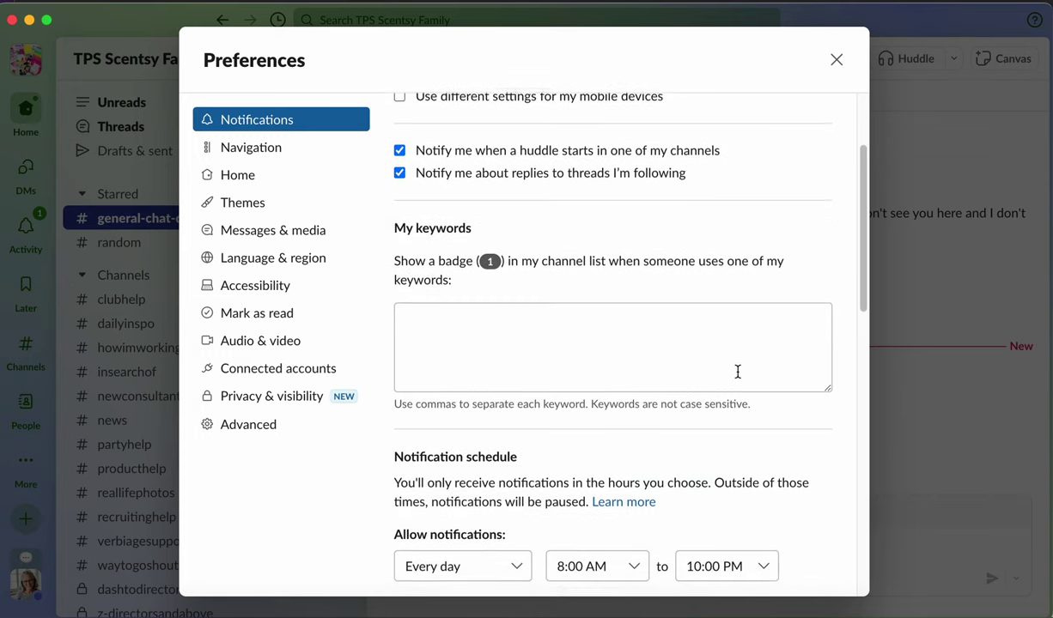
scroll(736, 376, "down", 5)
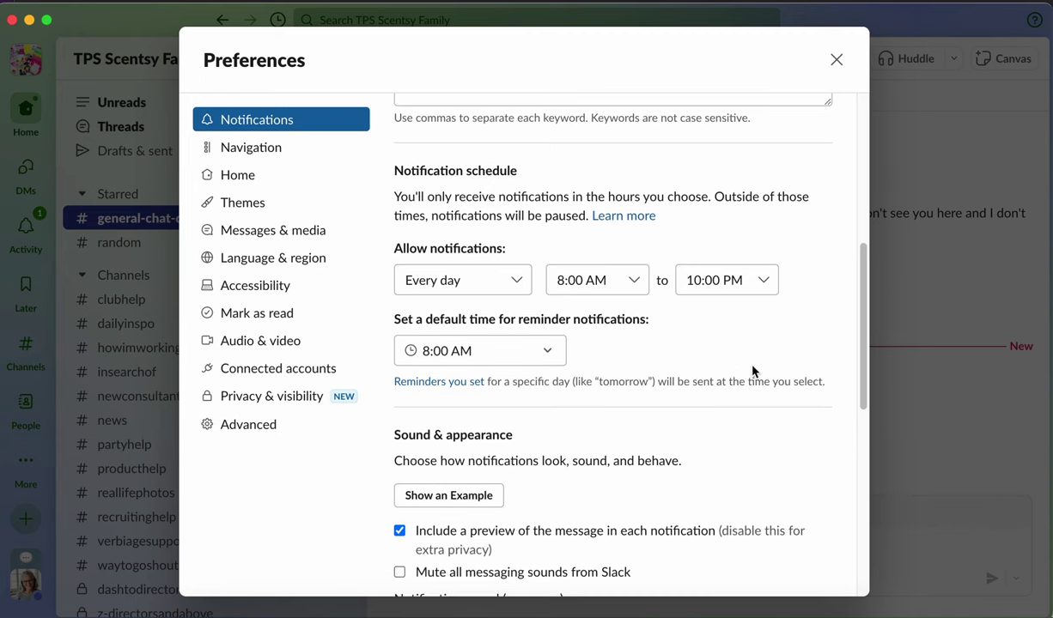
Choose 8:00 AM as the default time for reminder notifications.
left_click(515, 353)
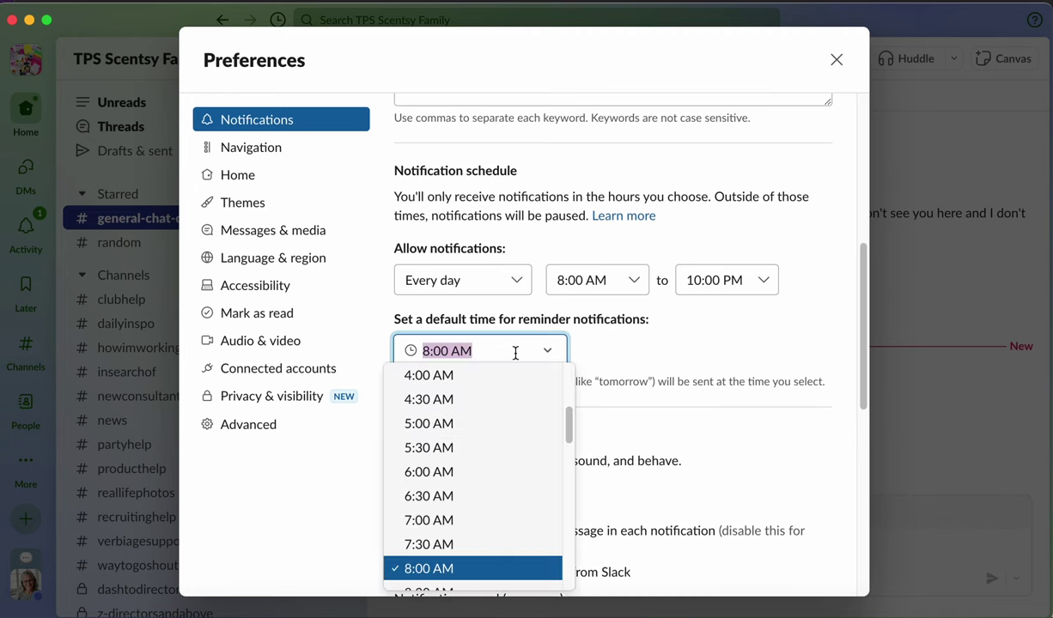
left_click(551, 352)
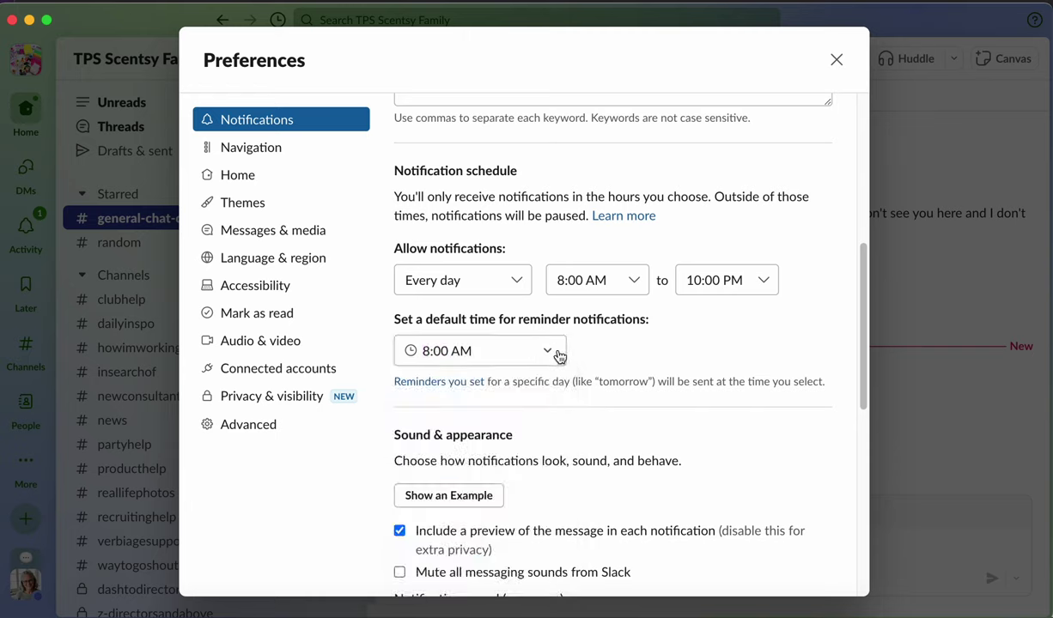
left_click(551, 352)
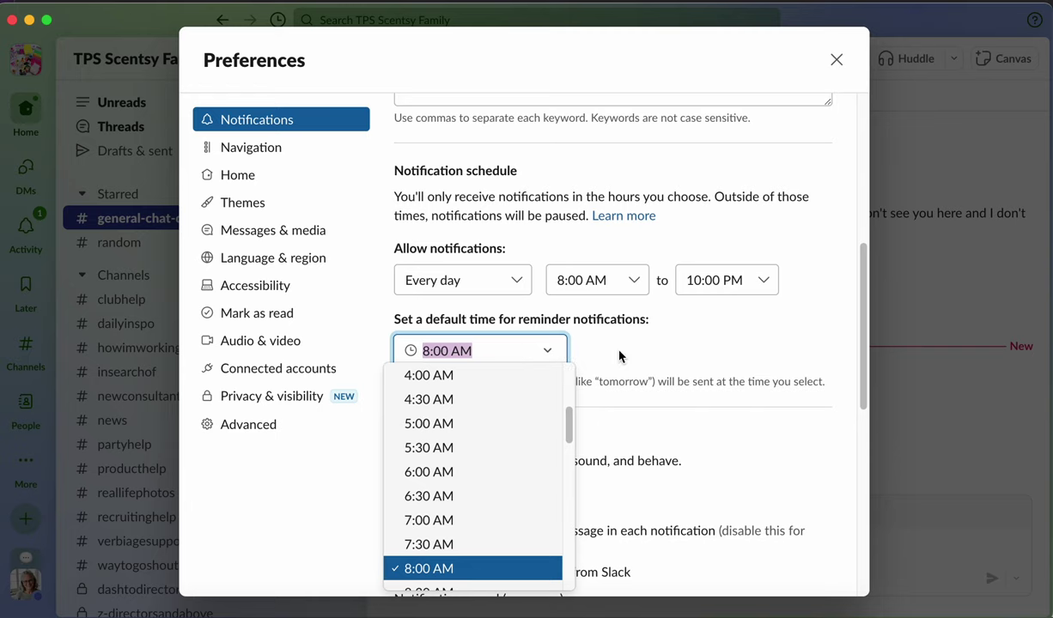
left_click(440, 566)
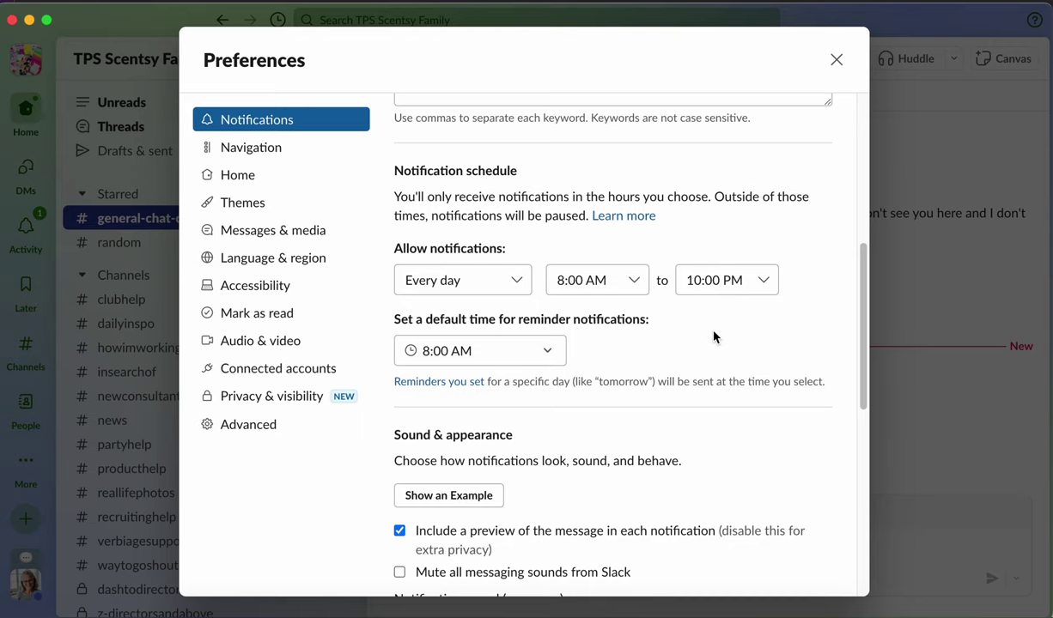
Try Wow as the notification sound for messages and switch it back to Here you go.
scroll(714, 336, "down", 5)
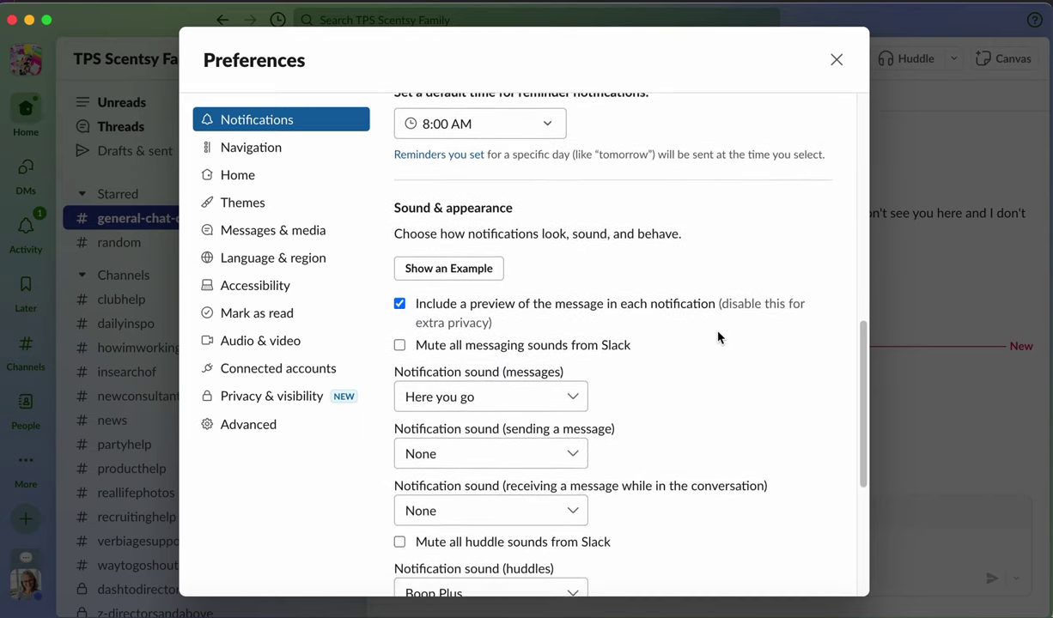
scroll(718, 337, "down", 3)
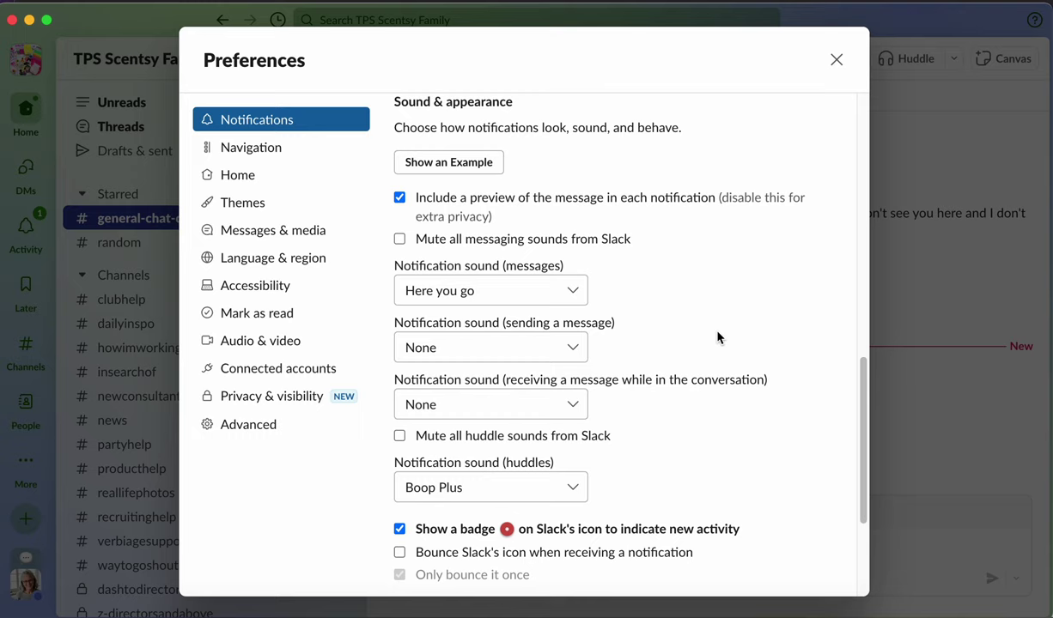
left_click(566, 296)
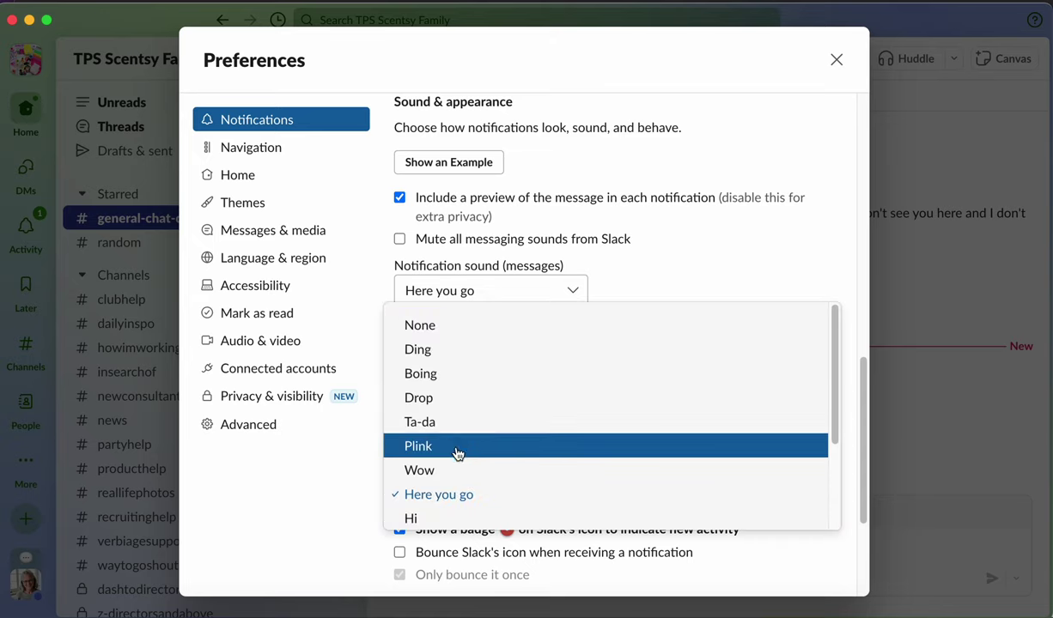
left_click(449, 470)
left_click(563, 285)
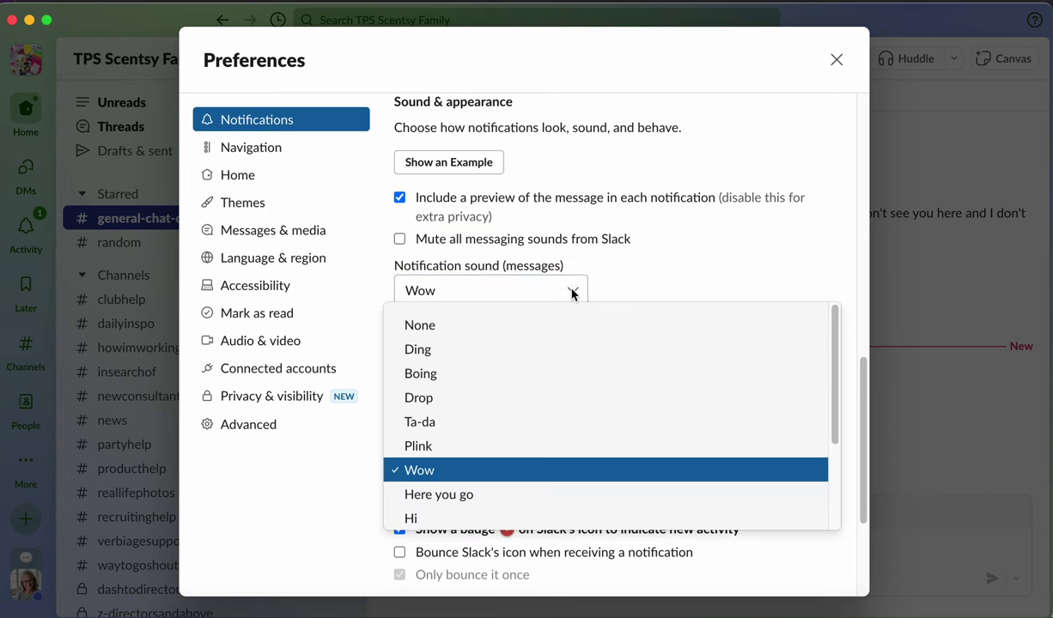
left_click(442, 493)
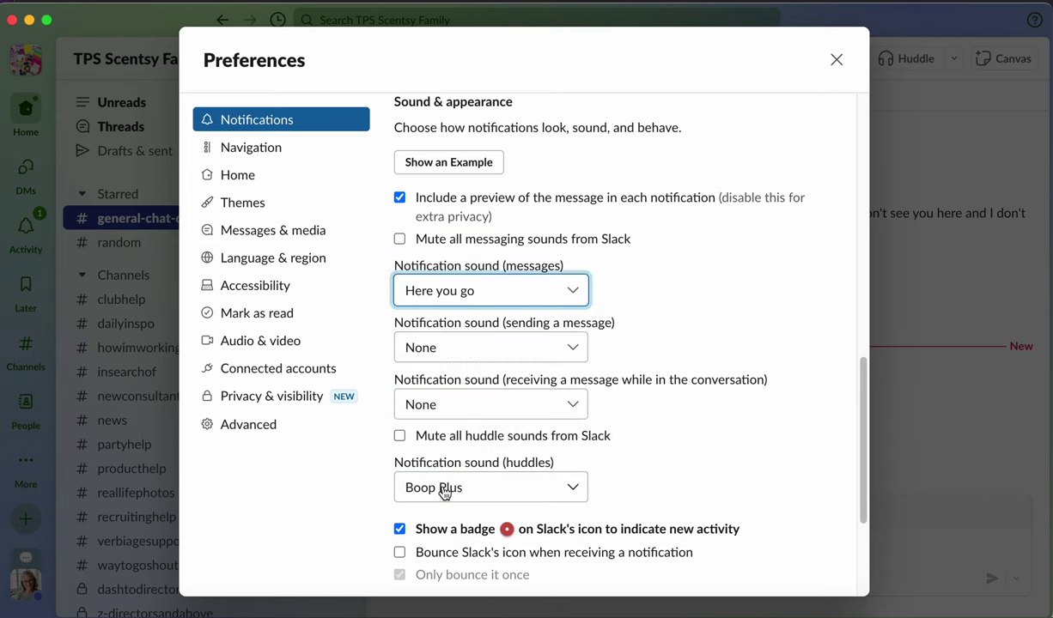
Choose None as the sound for sending a message and view the sound choices for messages received while in the conversation.
left_click(567, 355)
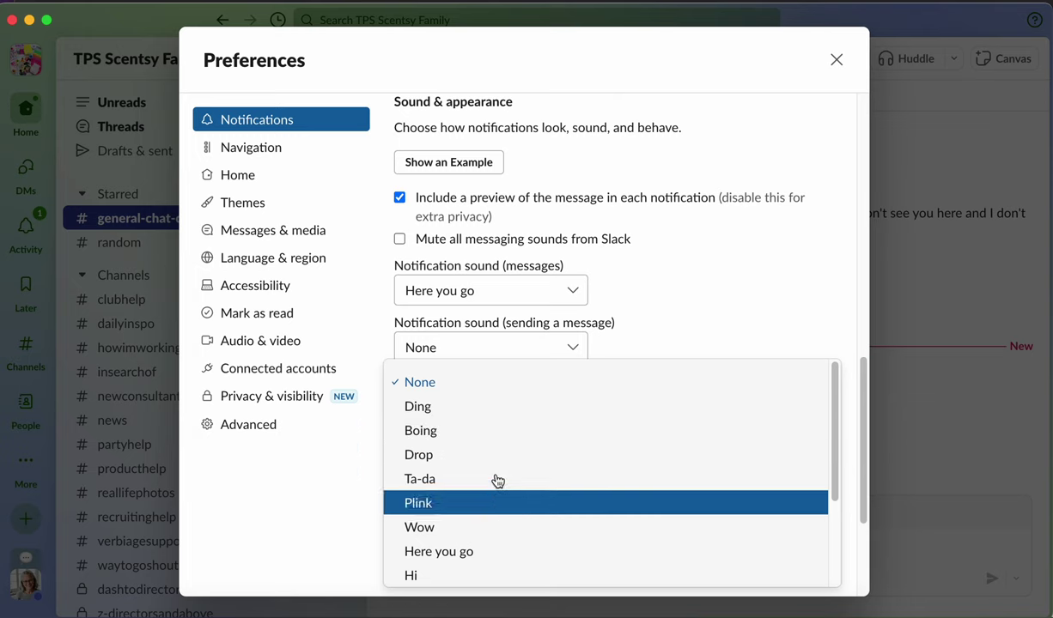
left_click(493, 383)
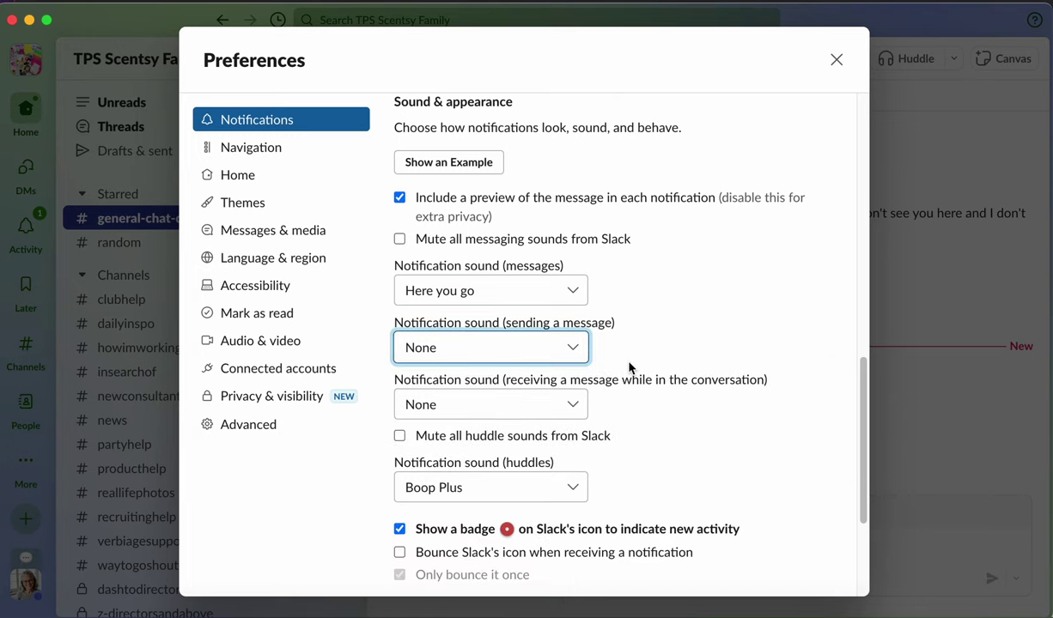
scroll(628, 367, "down", 1)
scroll(628, 367, "up", 3)
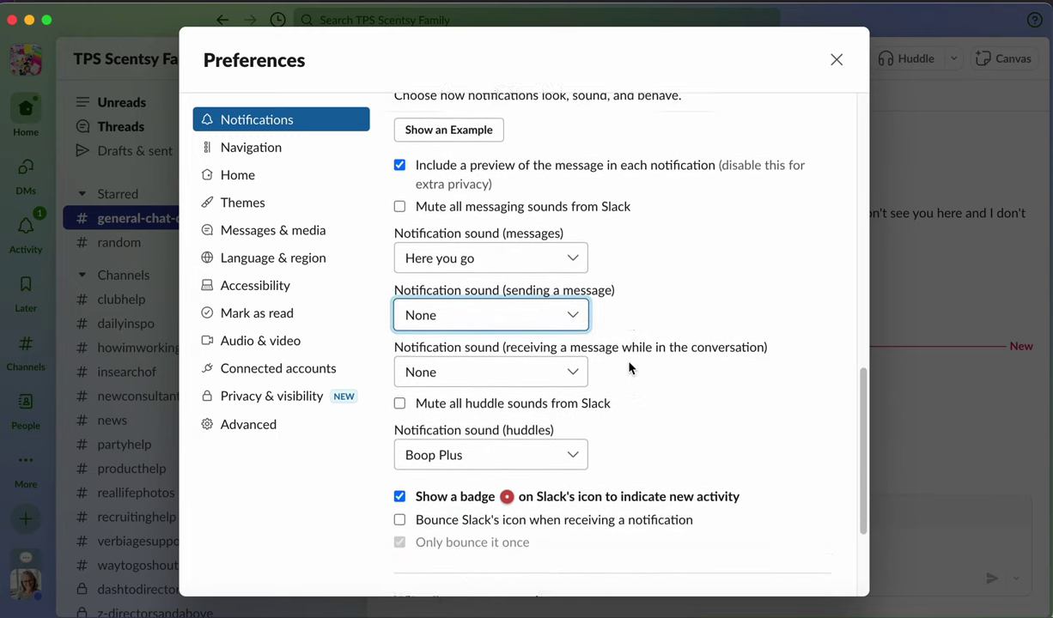
scroll(724, 431, "down", 5)
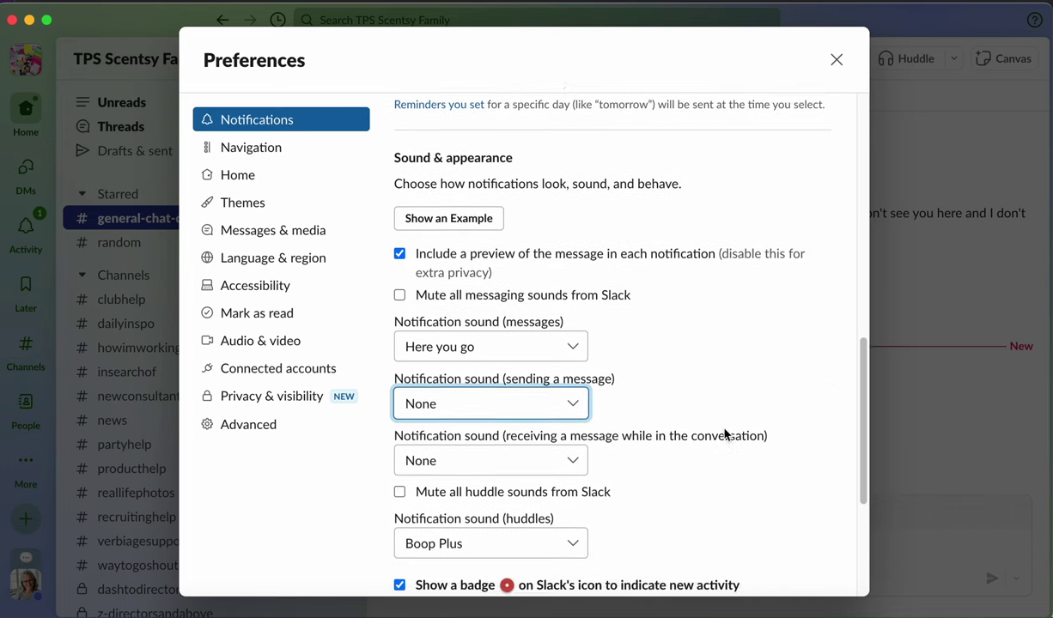
left_click(573, 256)
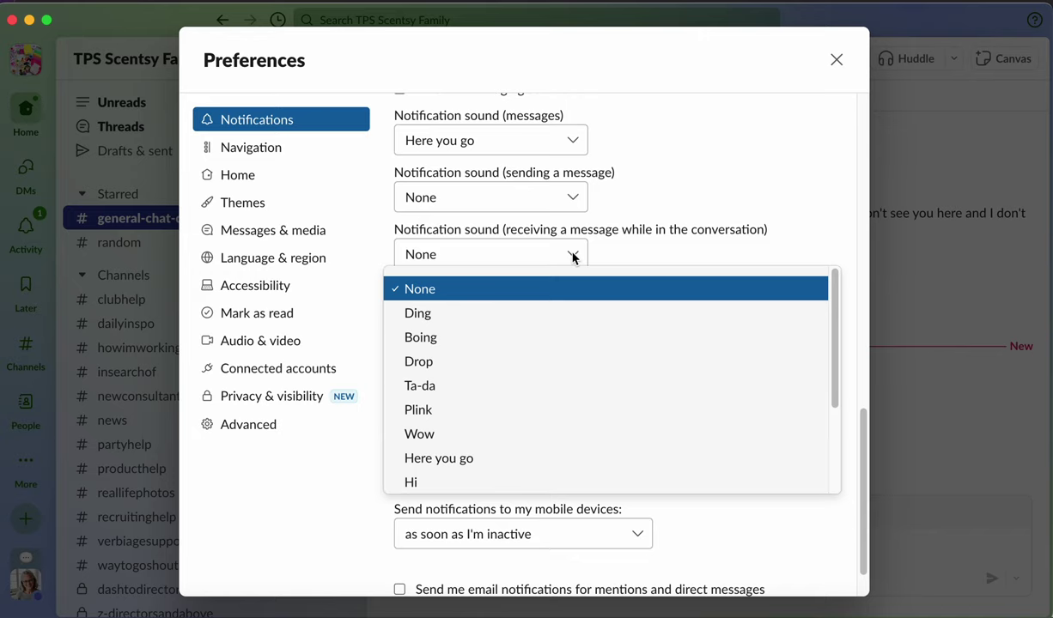
left_click(642, 262)
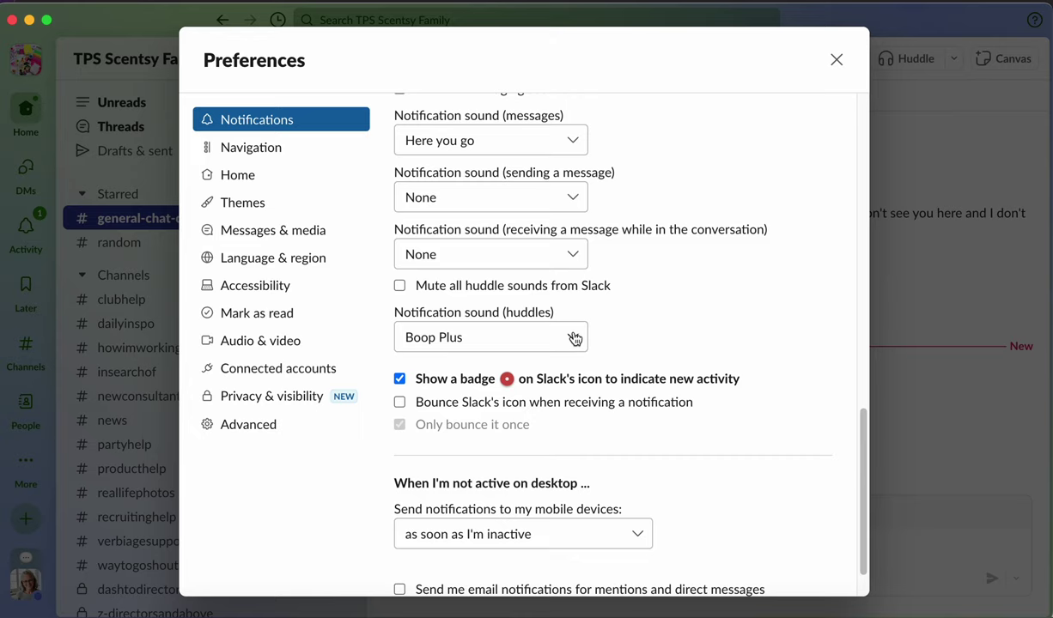
Choose Boop Plus as the notification sound for huddles.
left_click(573, 338)
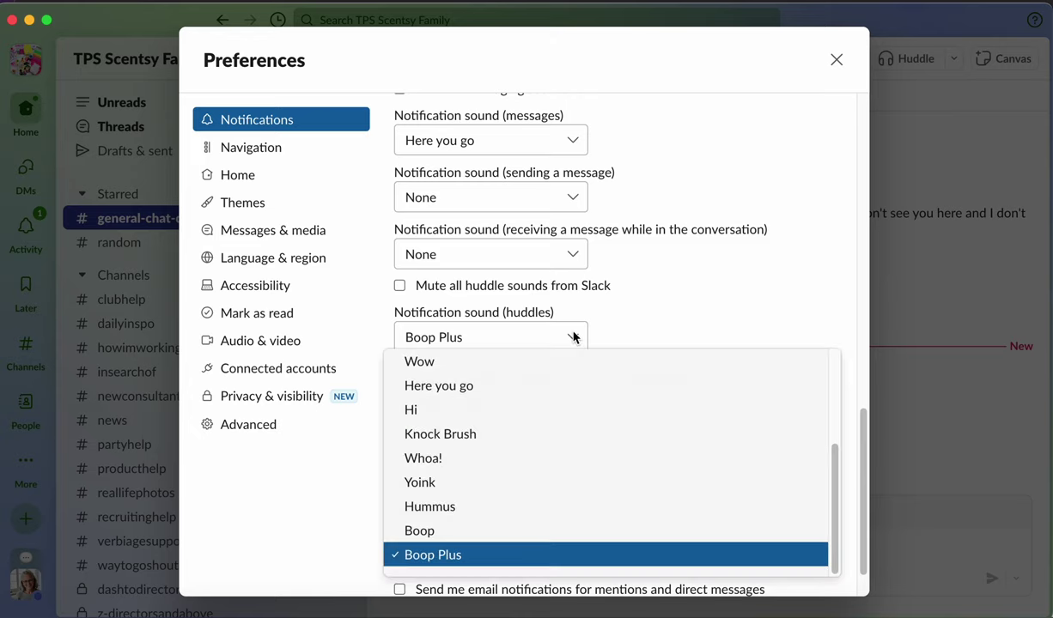
left_click(473, 556)
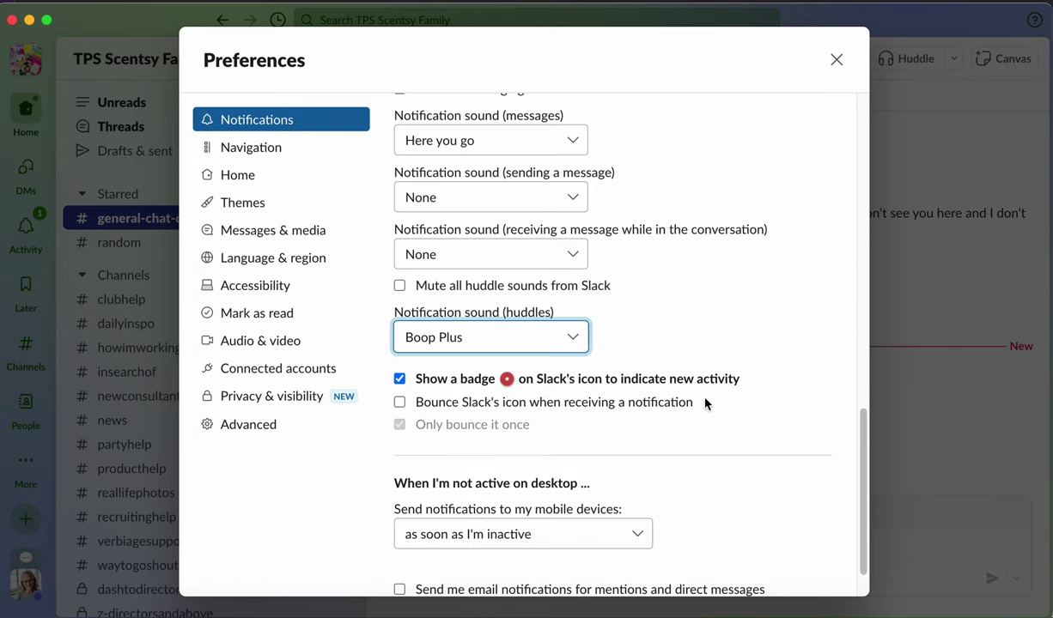
key("XF86AudioRaiseVolume")
key("XF86AudioRaiseVolume")
key("XF86AudioRaiseVolume")
key("XF86AudioRaiseVolume")
key("XF86AudioRaiseVolume")
key("XF86AudioRaiseVolume")
Examine the mobile and email notification options for desktop inactivity and return to the start of the notification settings.
scroll(718, 411, "down", 3)
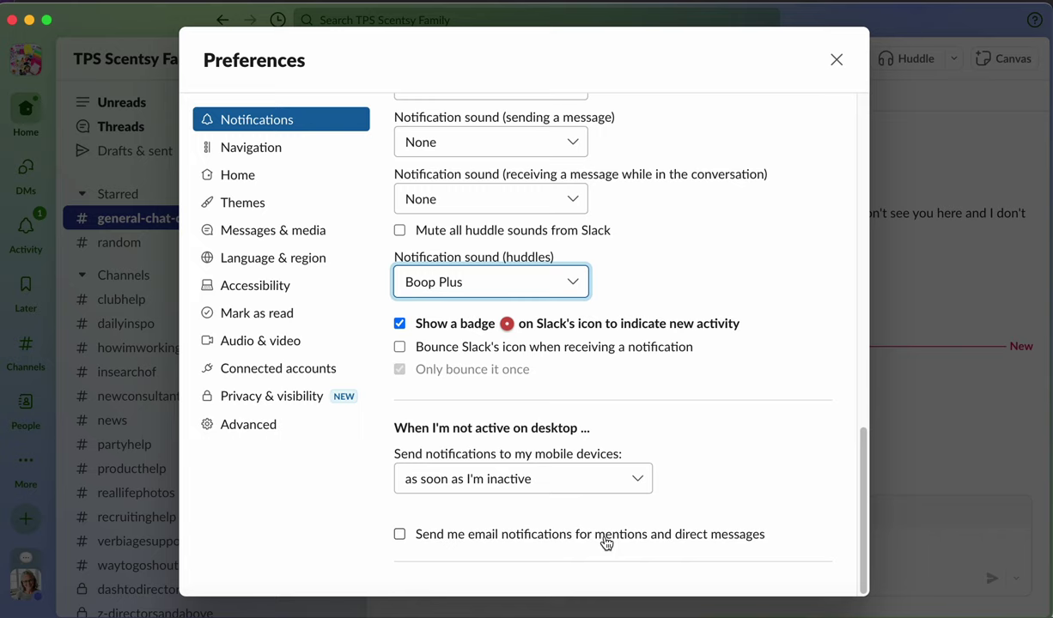
scroll(687, 343, "up", 3)
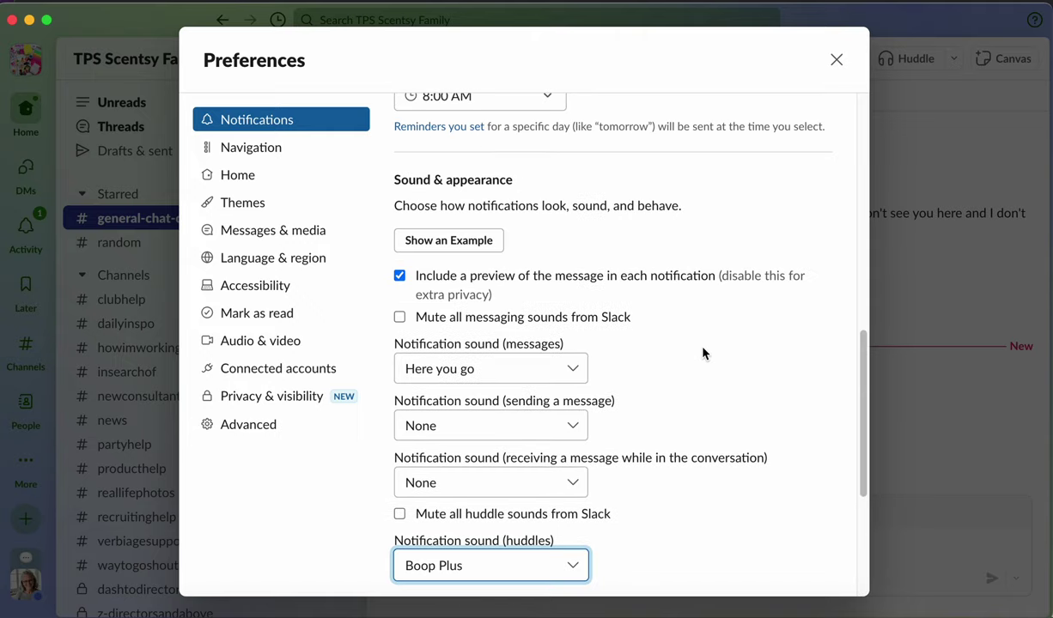
scroll(702, 353, "up", 10)
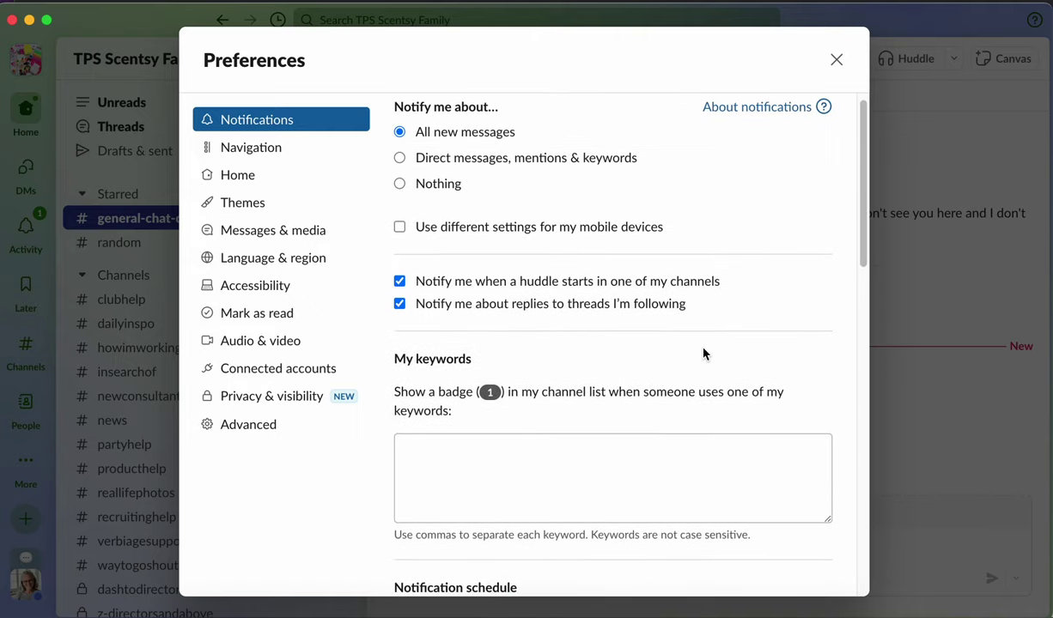
scroll(702, 353, "up", 1)
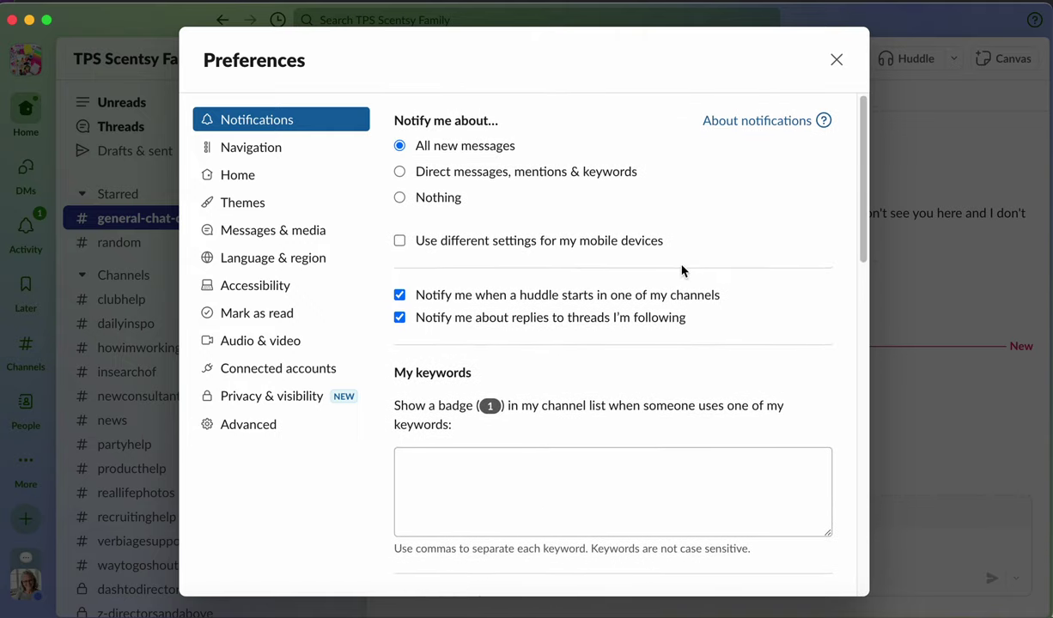